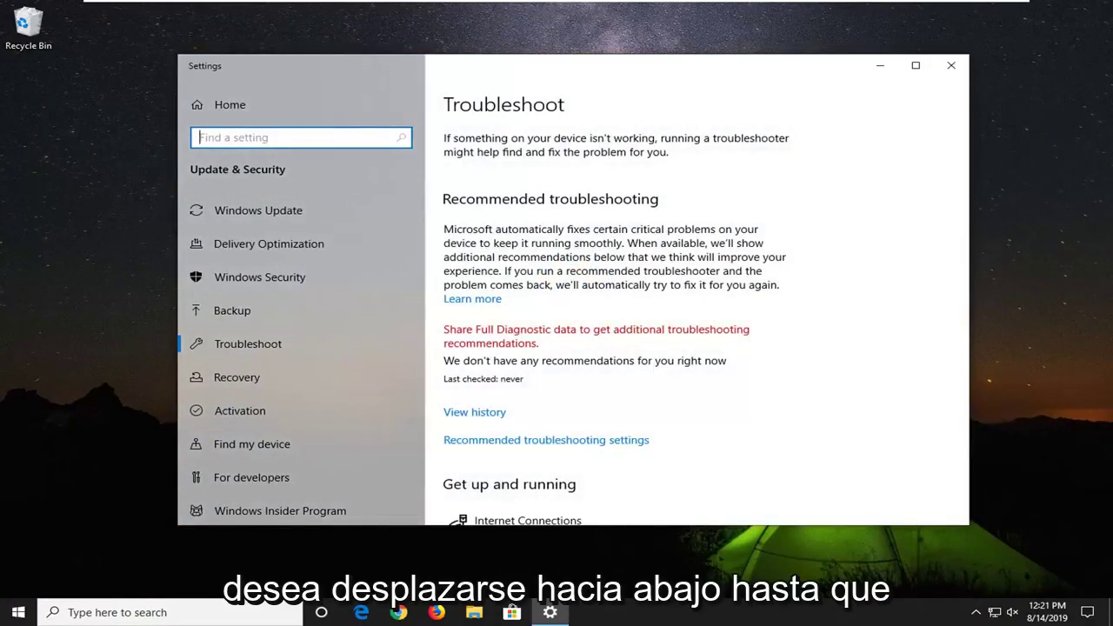
Run the Windows Update troubleshooter, then close it and the Settings window
scroll(691, 379, down, 5)
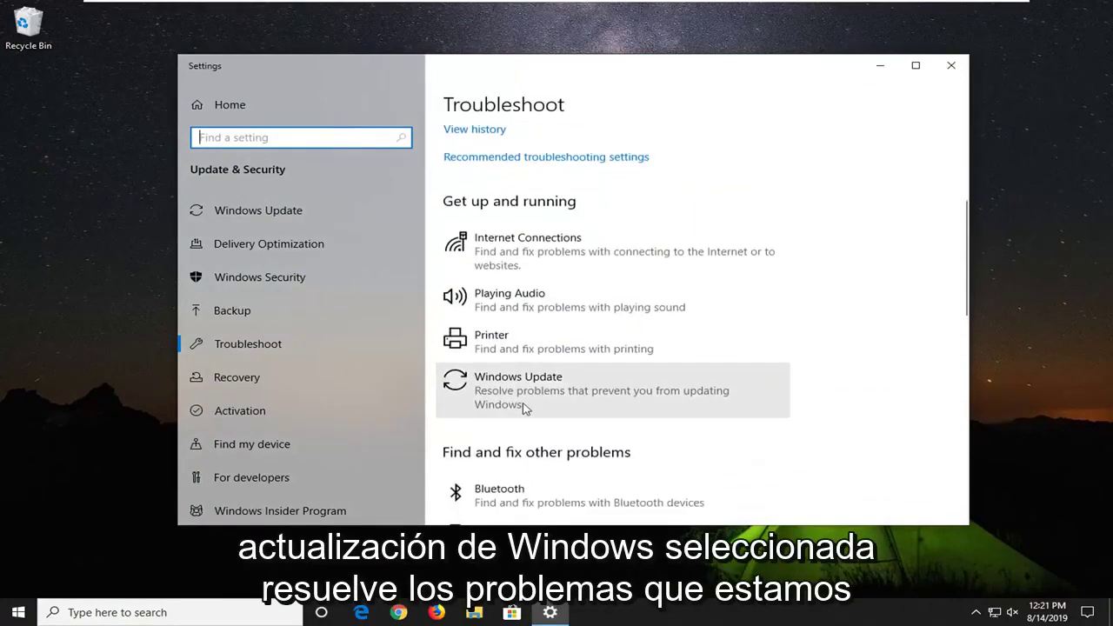
click(524, 404)
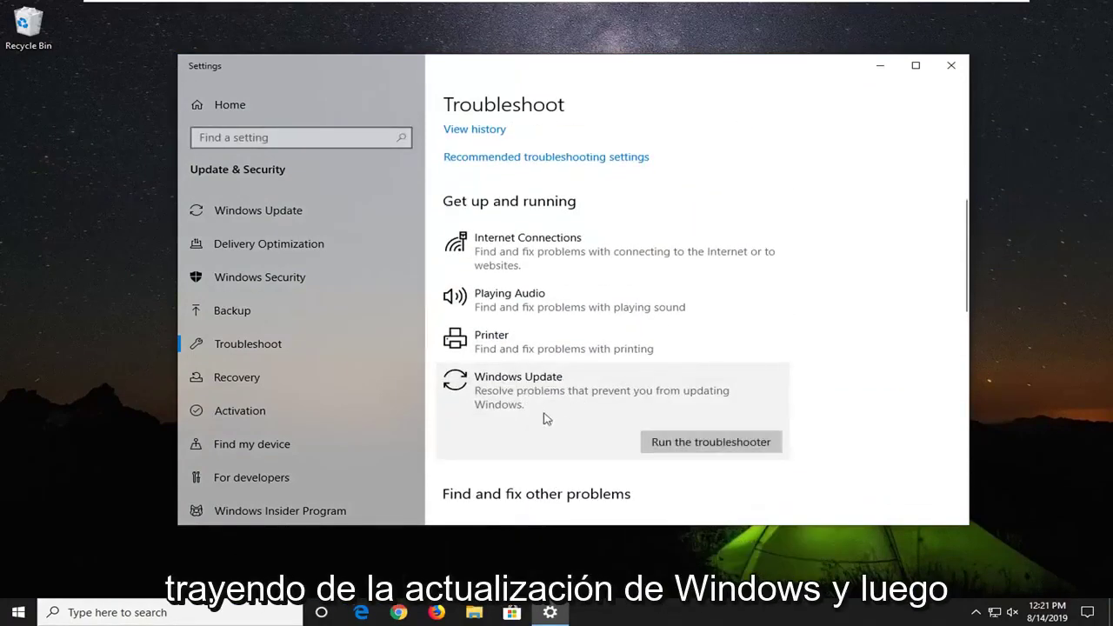
click(681, 445)
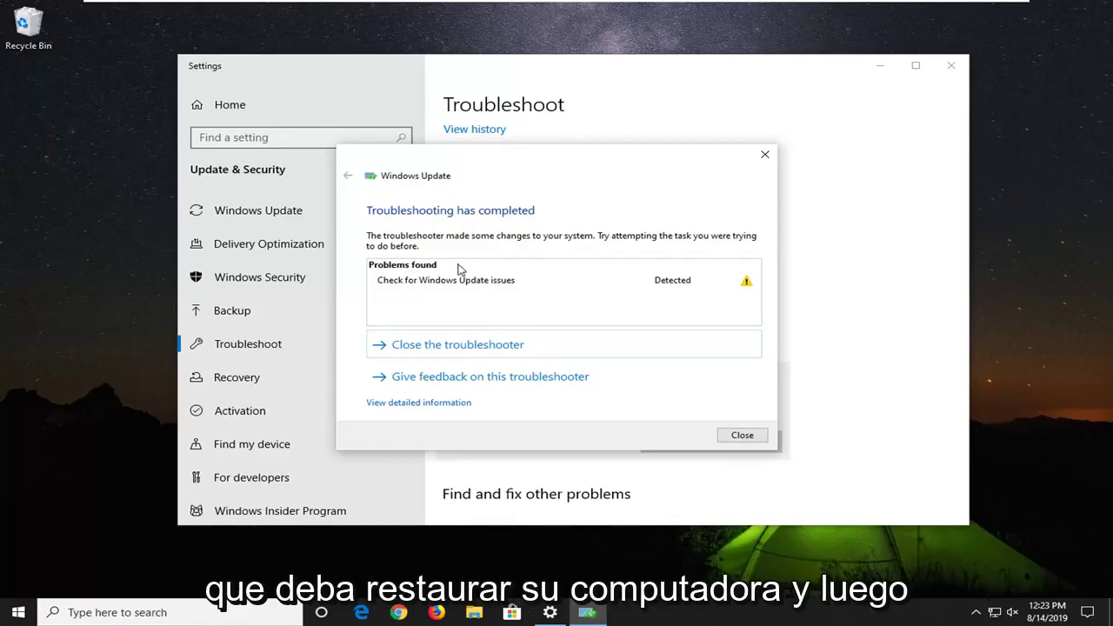
click(735, 440)
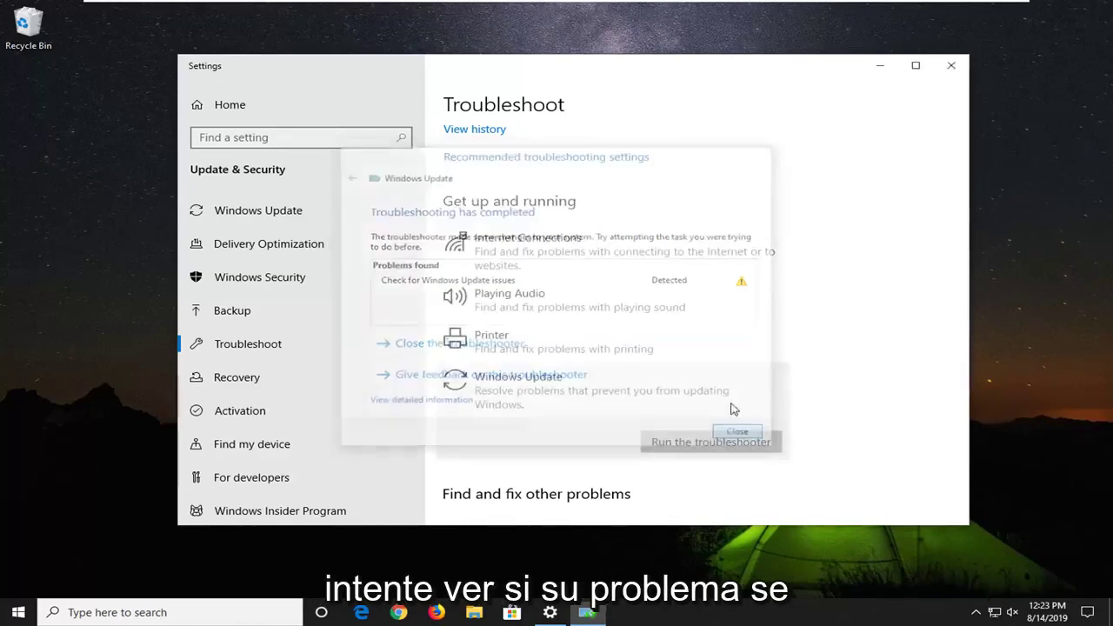
click(950, 66)
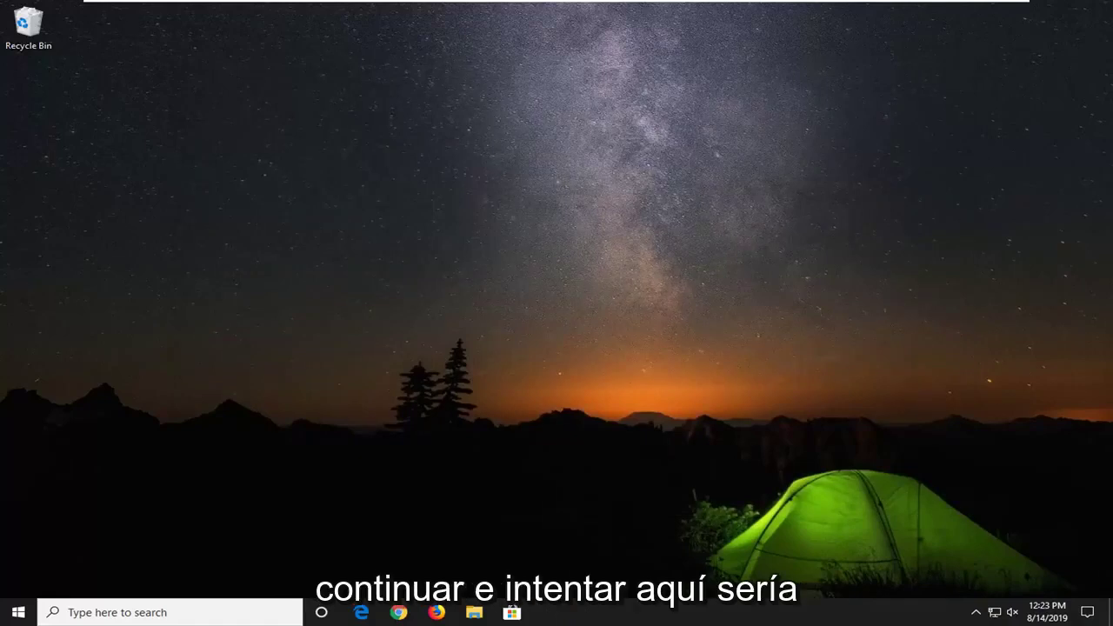
Open Command Prompt as administrator and allow it to make changes to the device
click(12, 614)
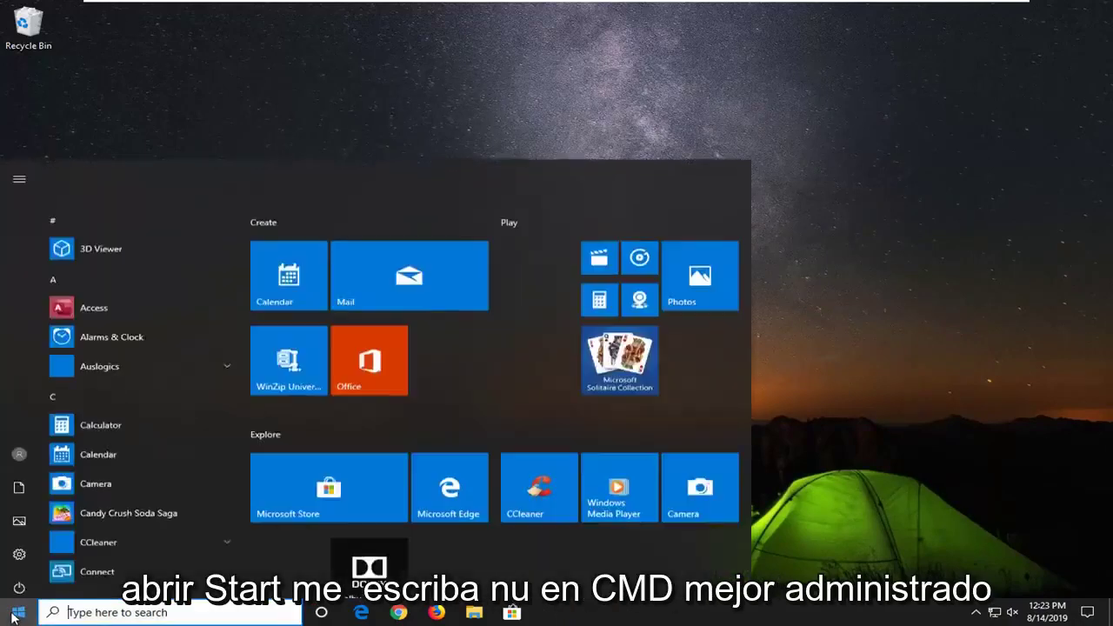
text(cmd)
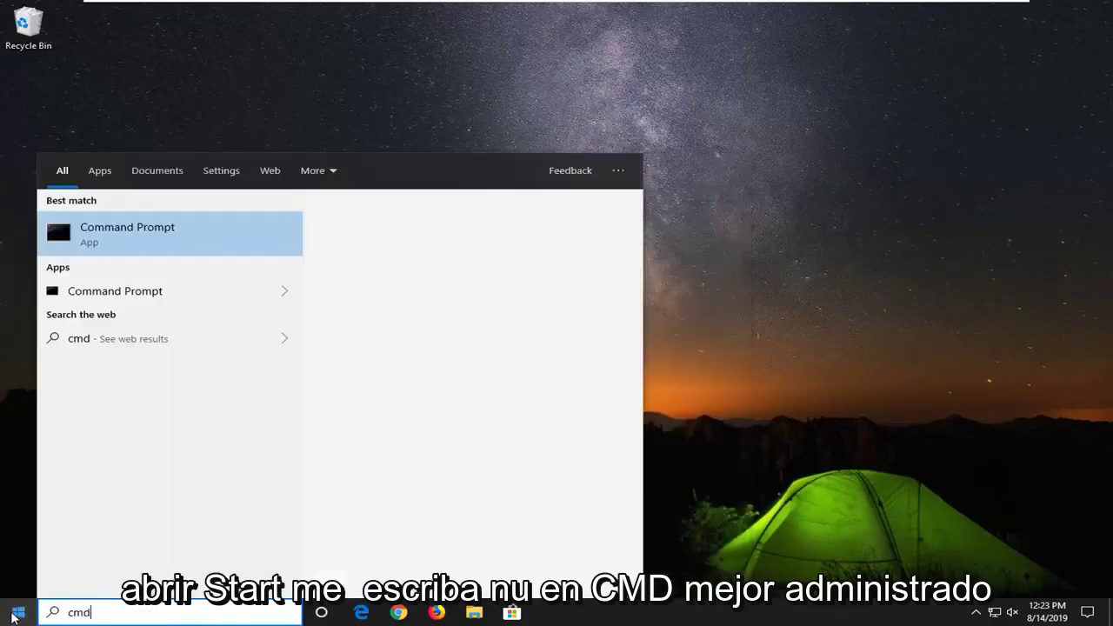
right_click(134, 237)
click(187, 250)
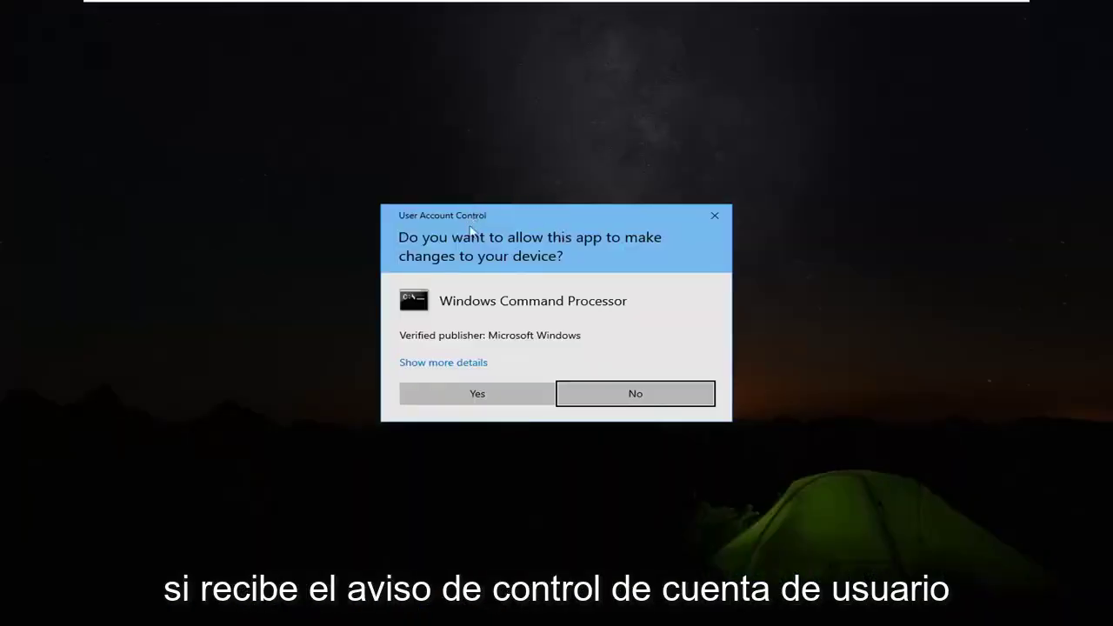
click(468, 397)
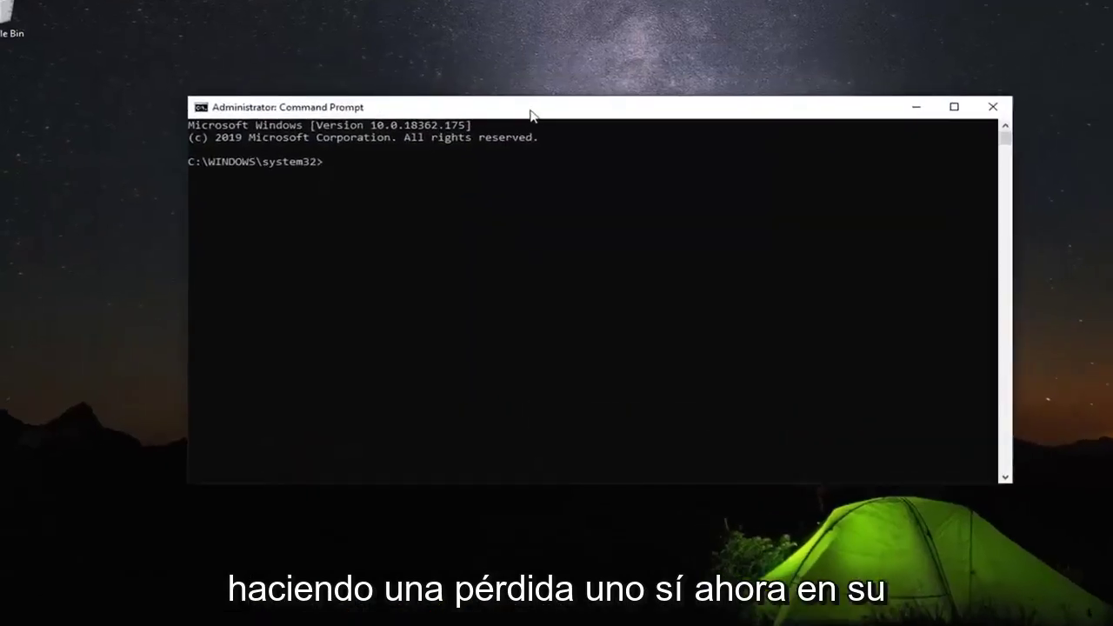
Stop the Windows Update and background transfer services by running net stop wuauserv and net stop bits
text(net)
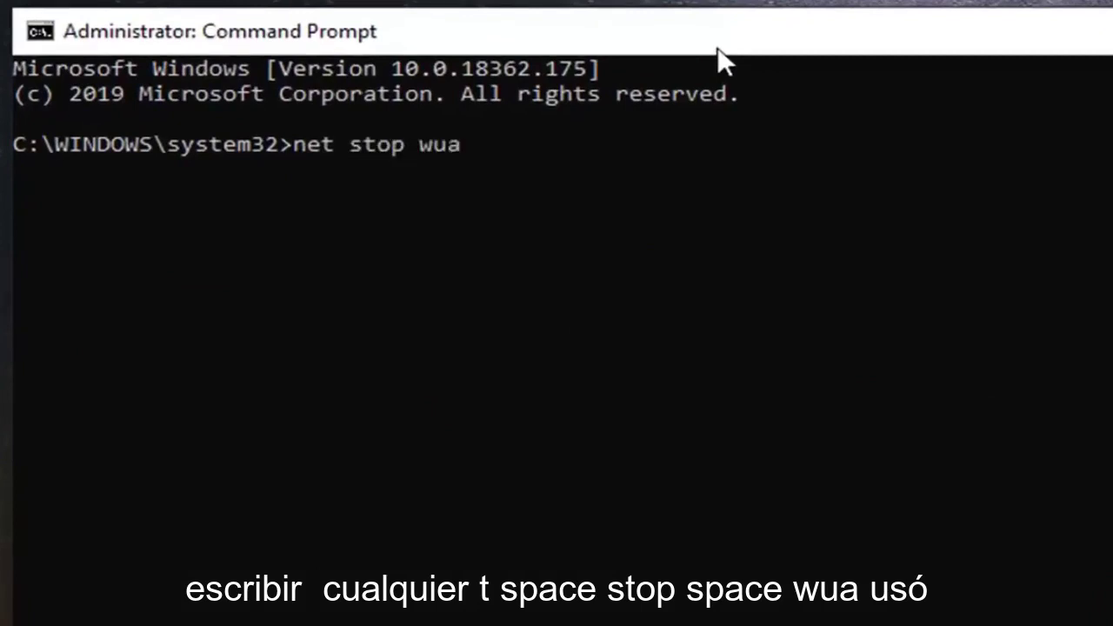
text(stop wuauserv)
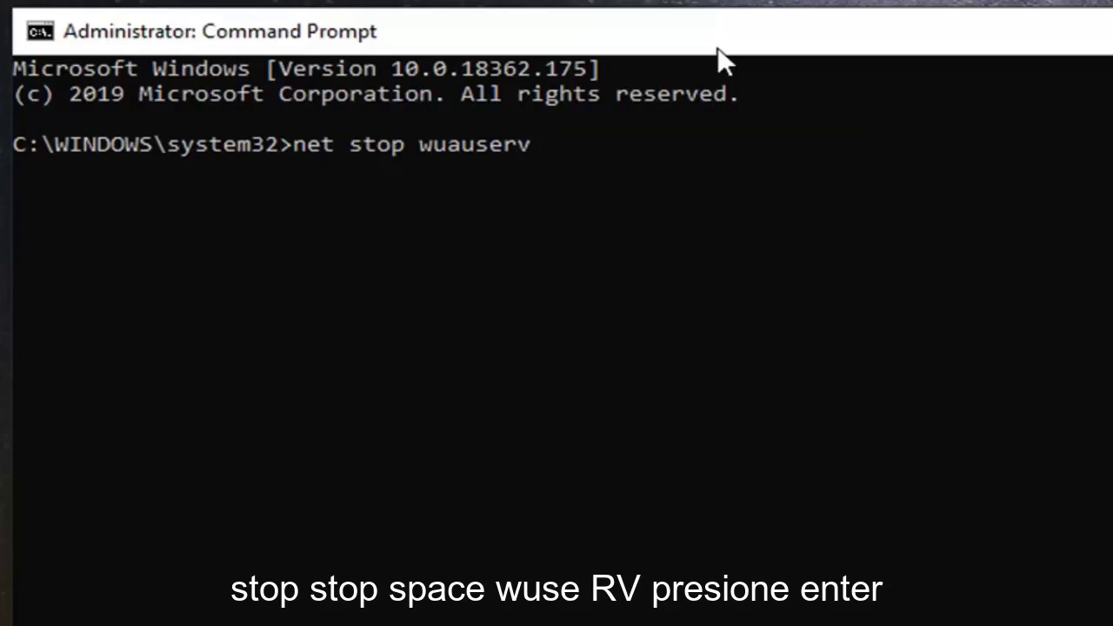
key(Return)
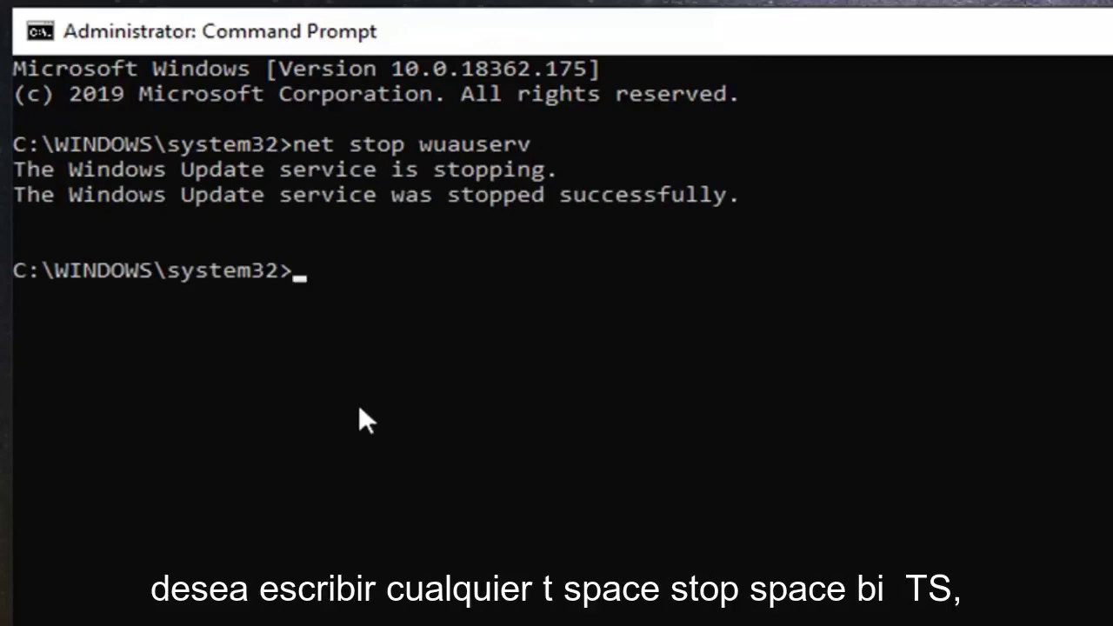
text(net stop)
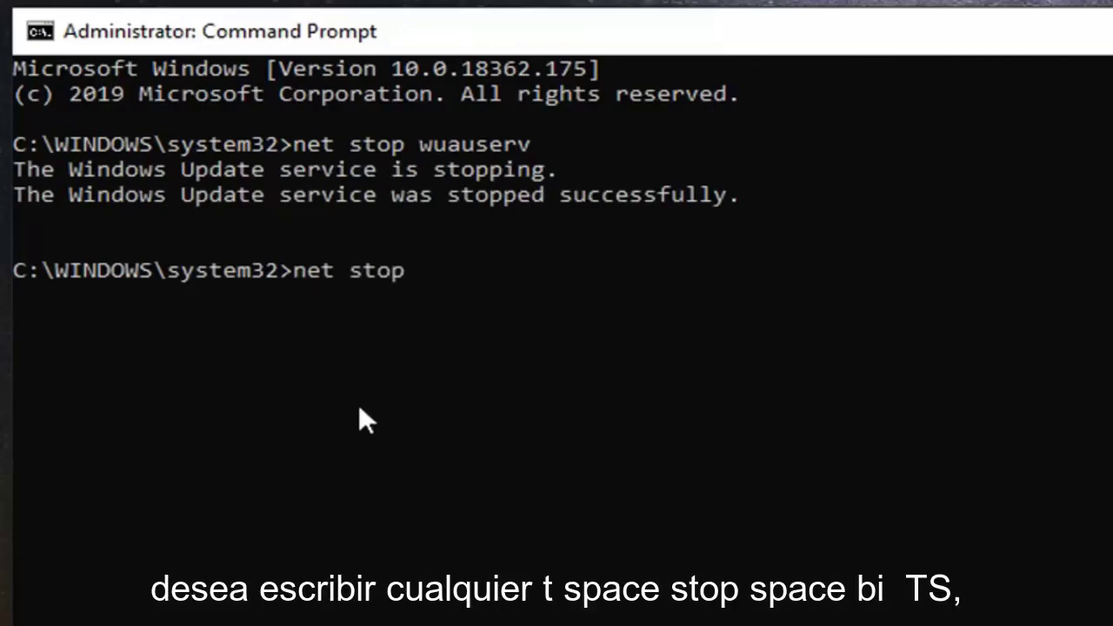
text( bits)
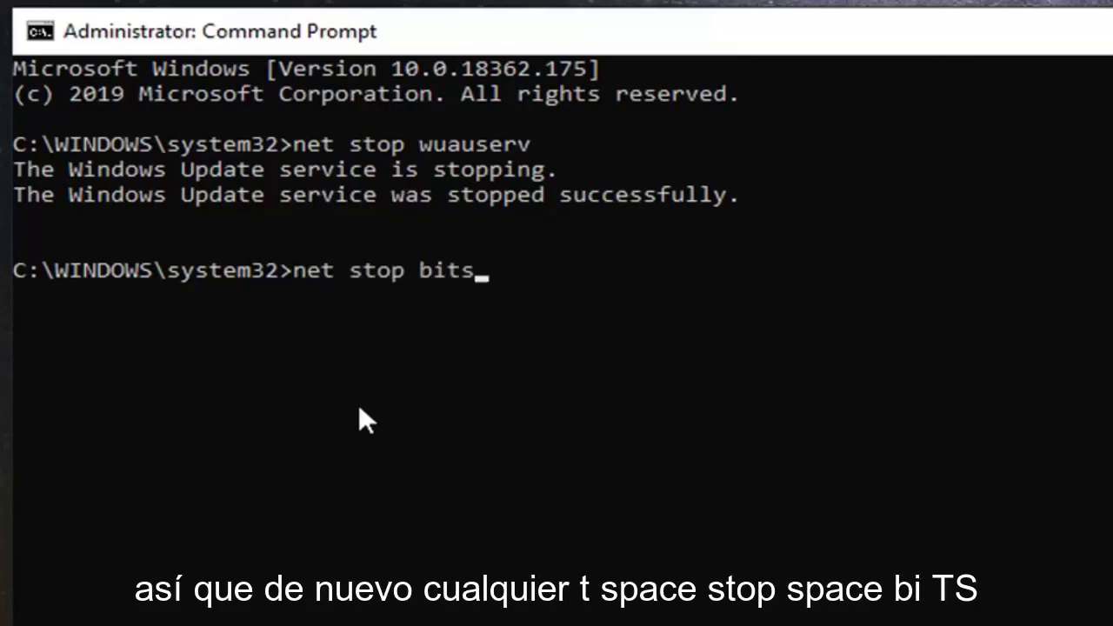
key(Return)
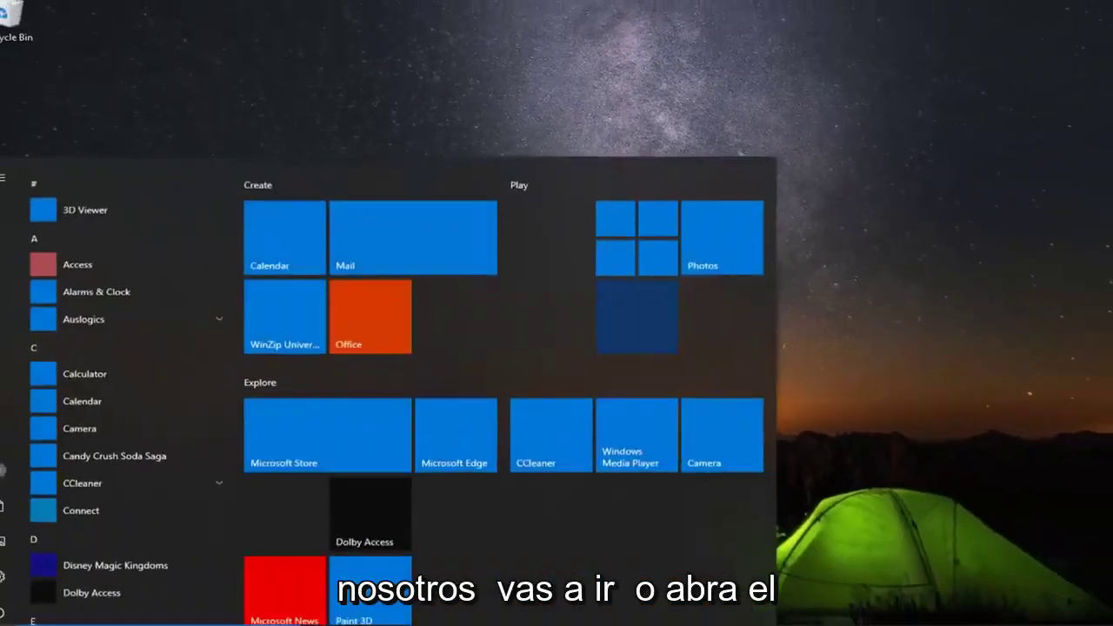
Switch to File Explorer and show the contents of This PC
text(file e)
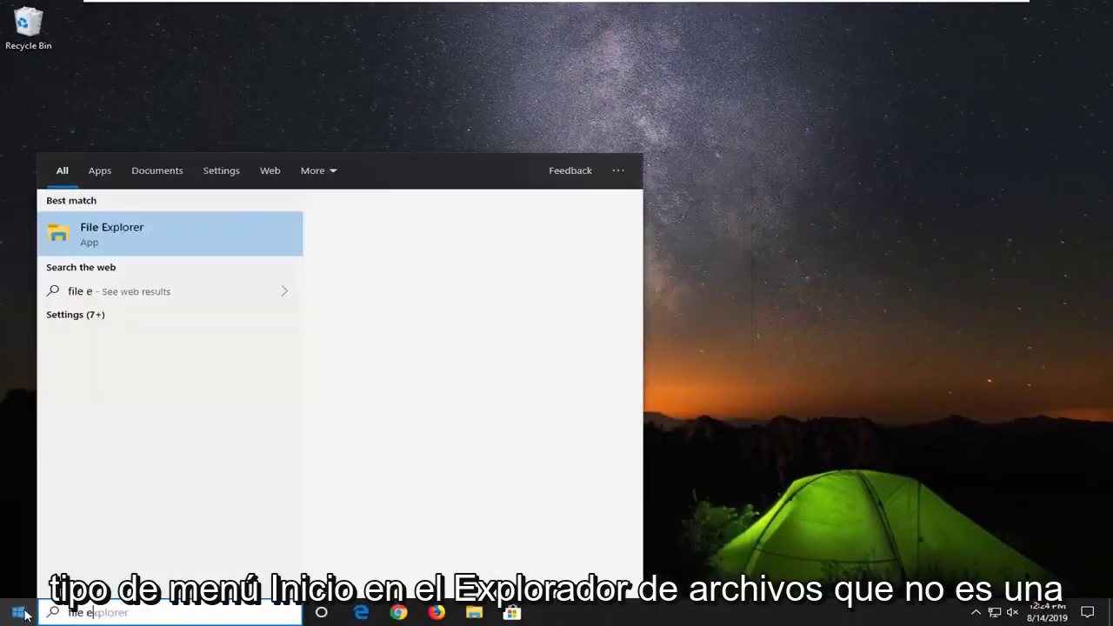
text(xplorer)
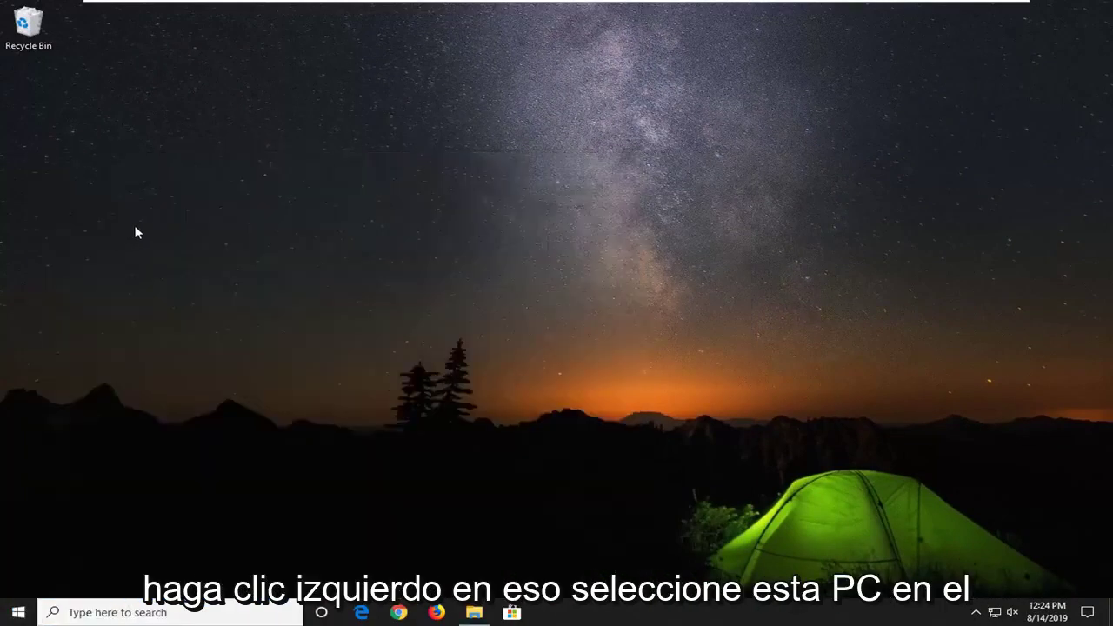
key(super+e)
click(224, 314)
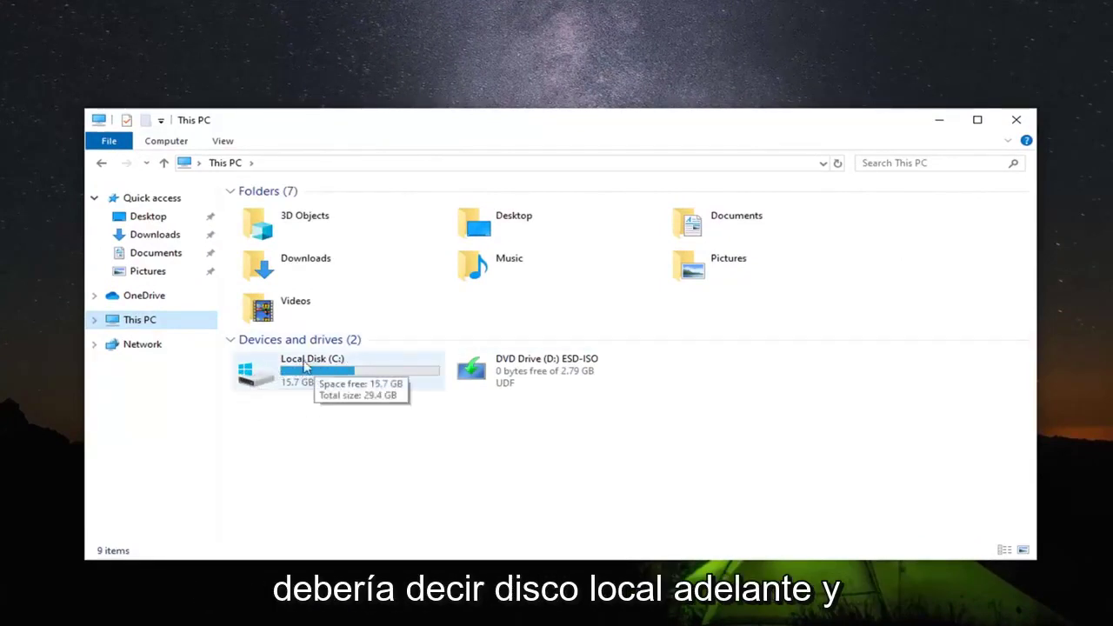
Open the SoftwareDistribution folder inside the Windows folder on Local Disk (C:)
double_click(282, 375)
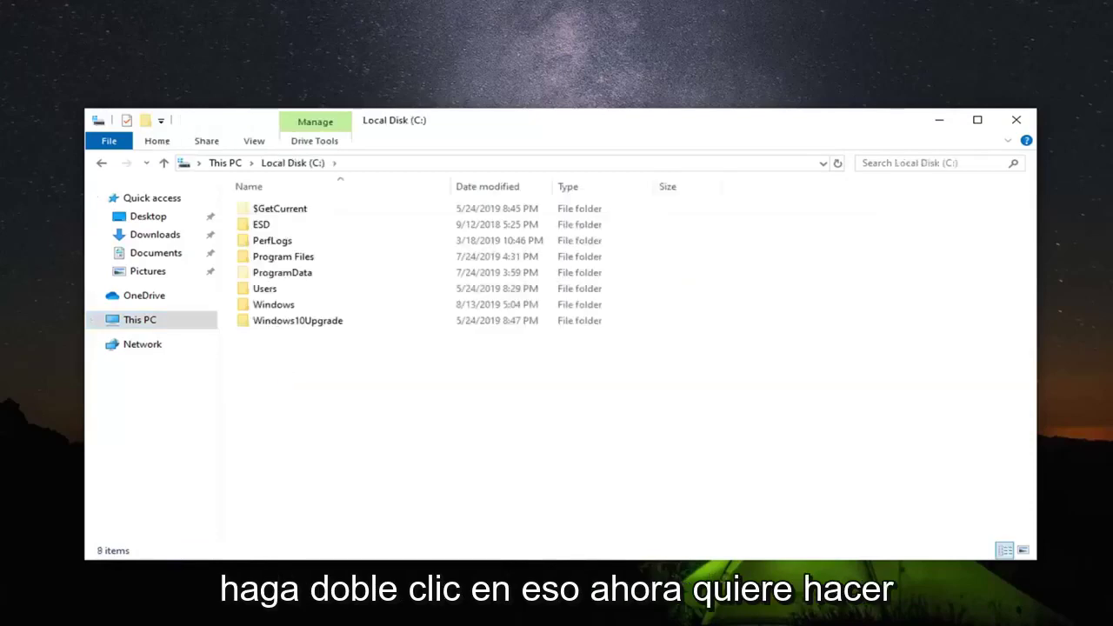
double_click(308, 306)
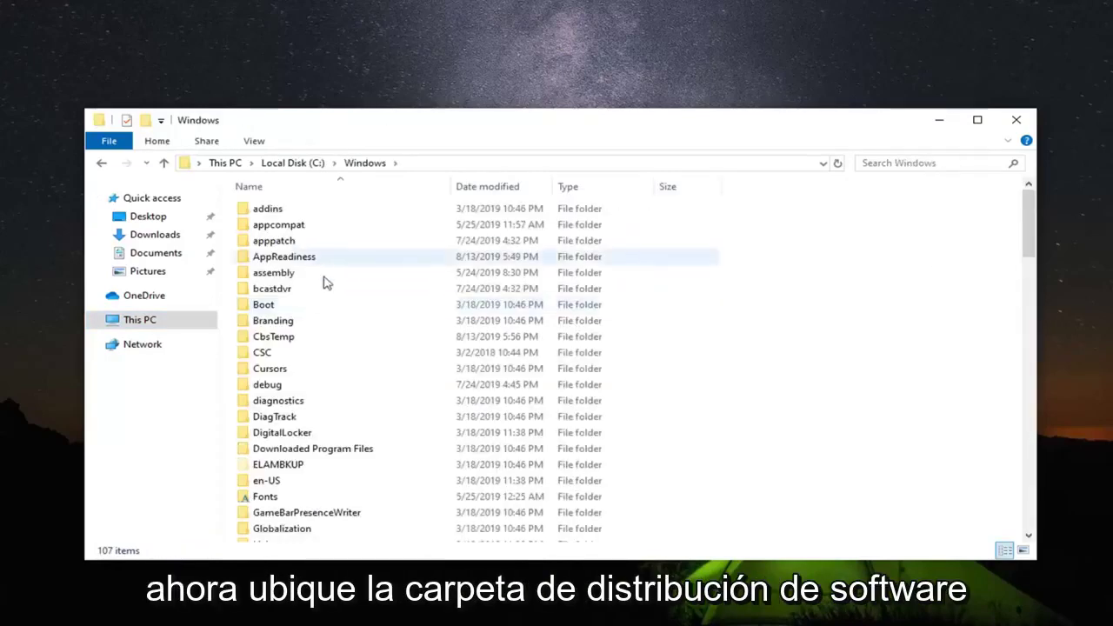
click(283, 403)
scroll(284, 403, down, 15)
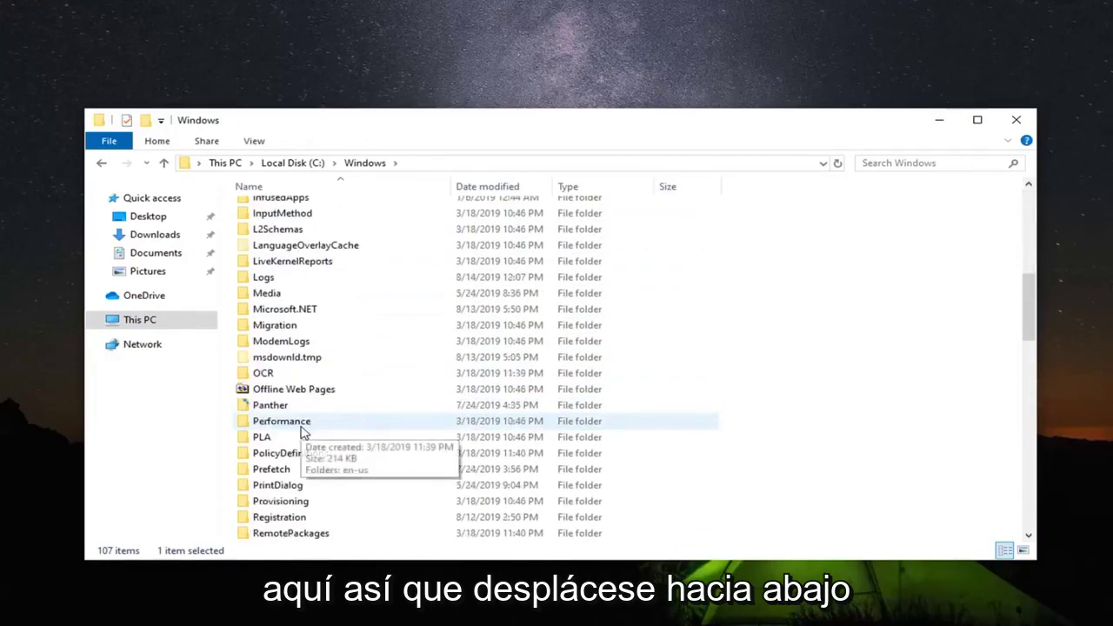
click(283, 453)
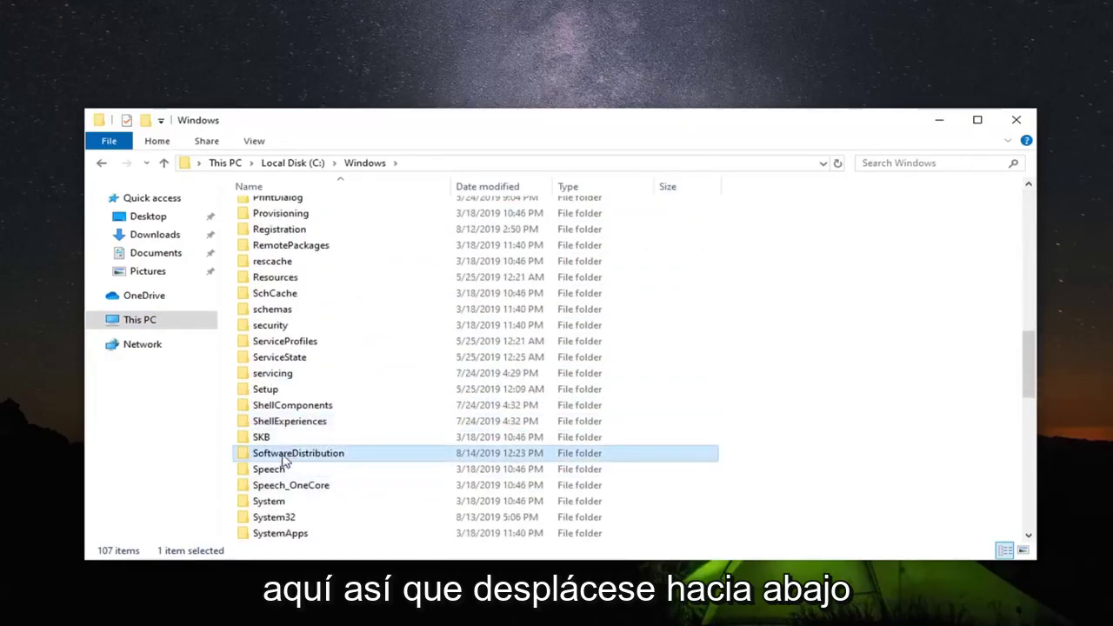
double_click(284, 456)
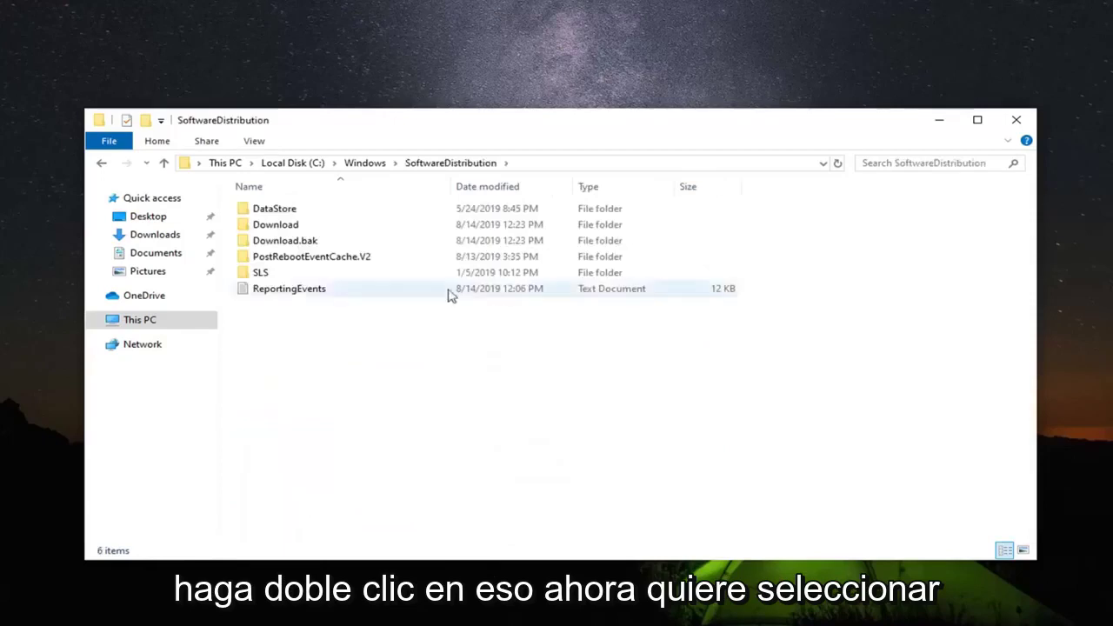
Delete all files and folders inside SoftwareDistribution and close the File Explorer window
drag(748, 396, 240, 200)
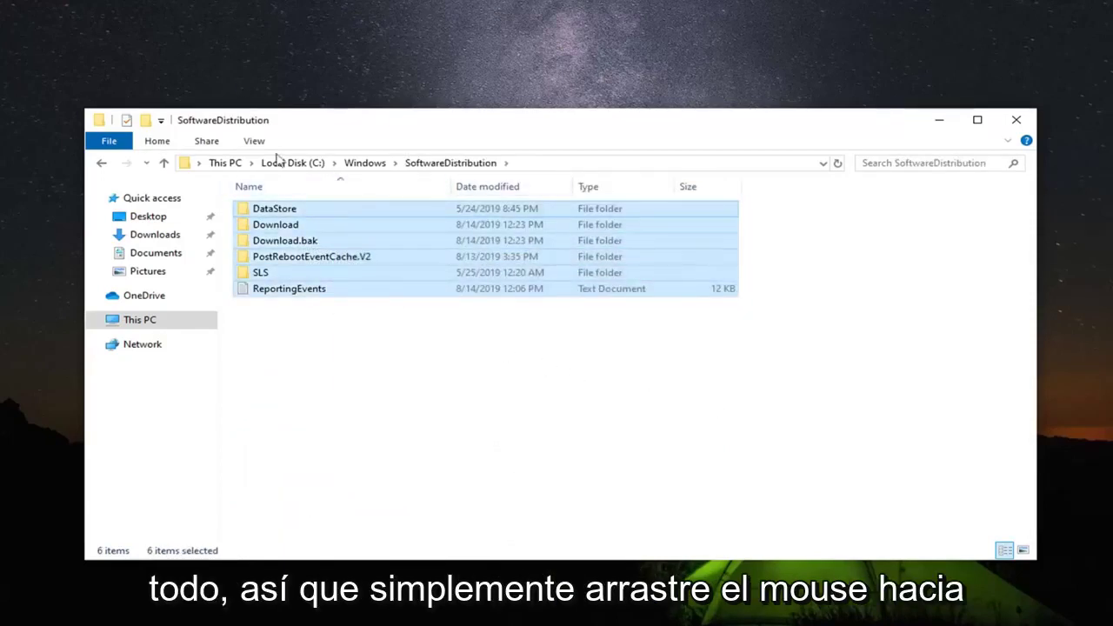
right_click(376, 226)
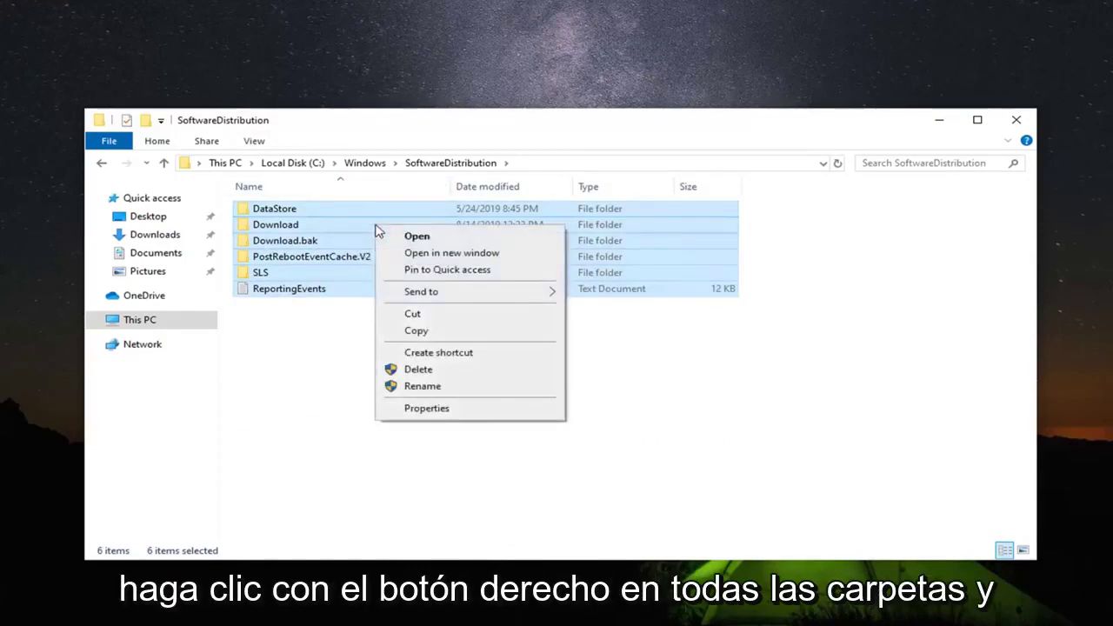
click(431, 374)
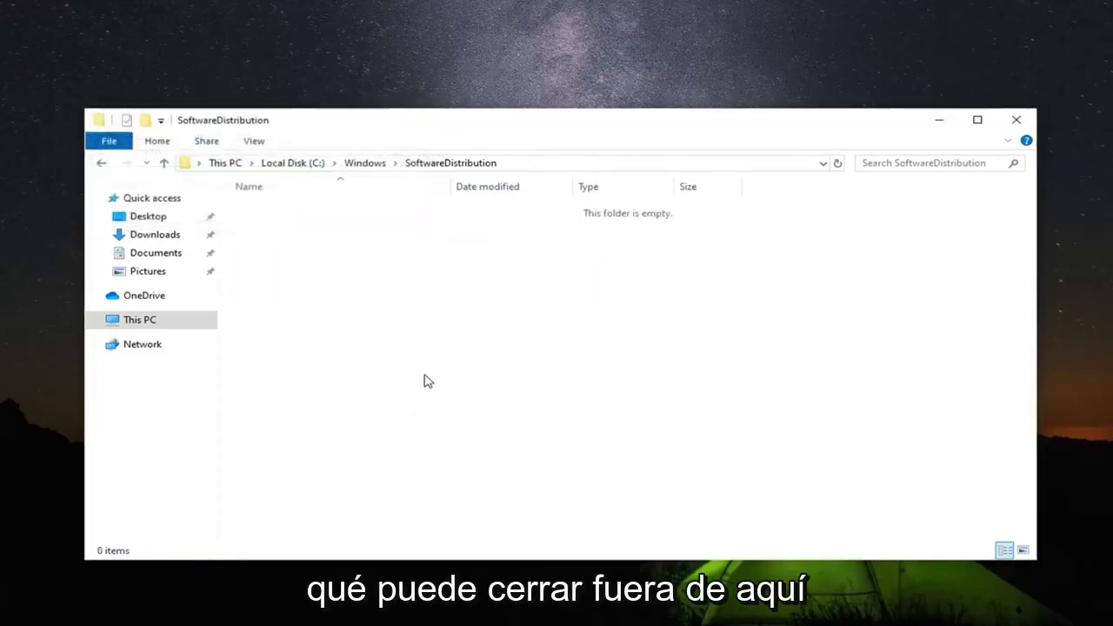
click(1015, 119)
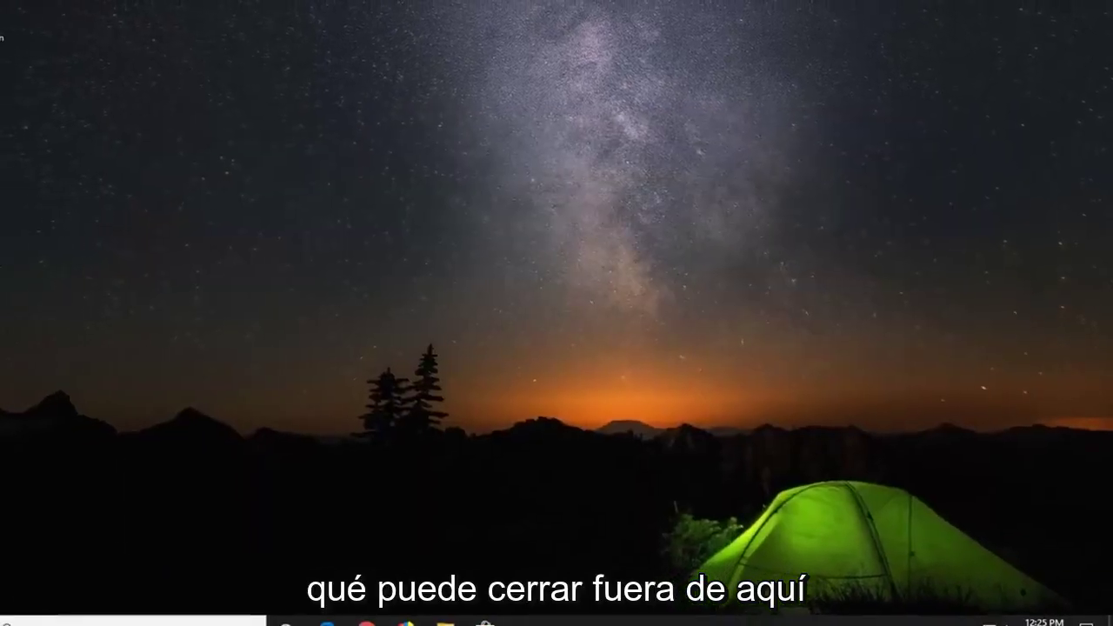
Open a new Command Prompt with administrator rights and approve the User Account Control request
key(super)
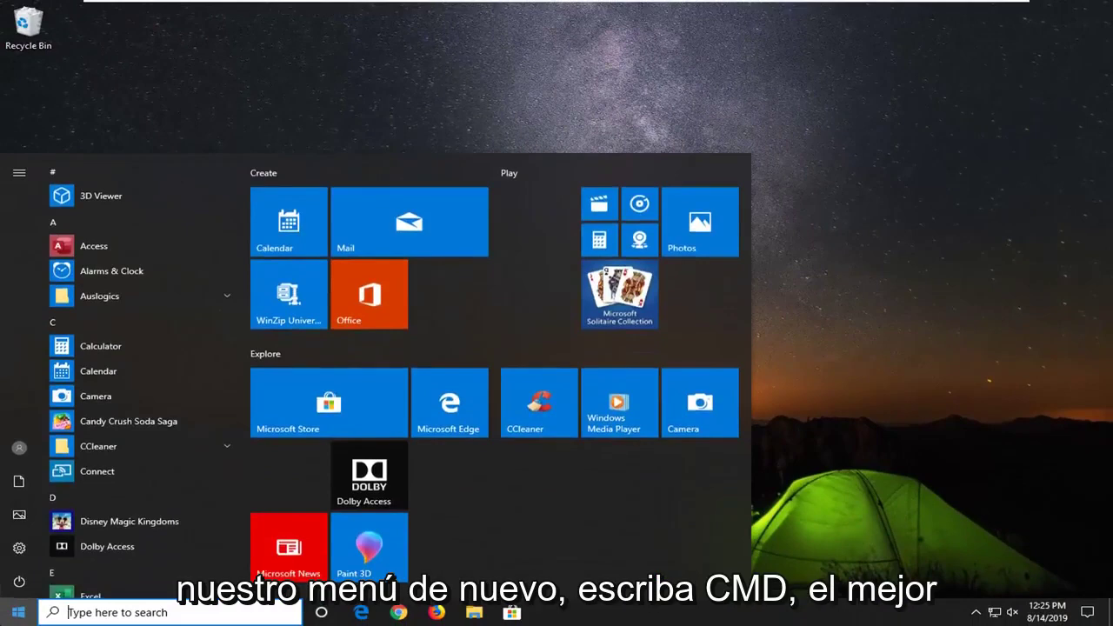
text(cmd)
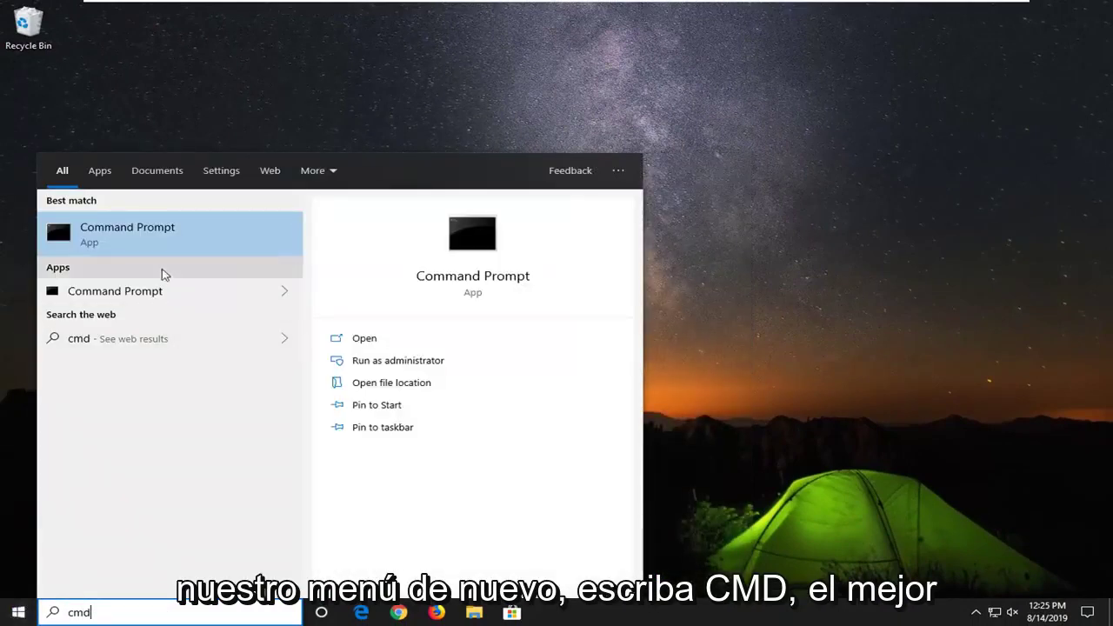
right_click(161, 244)
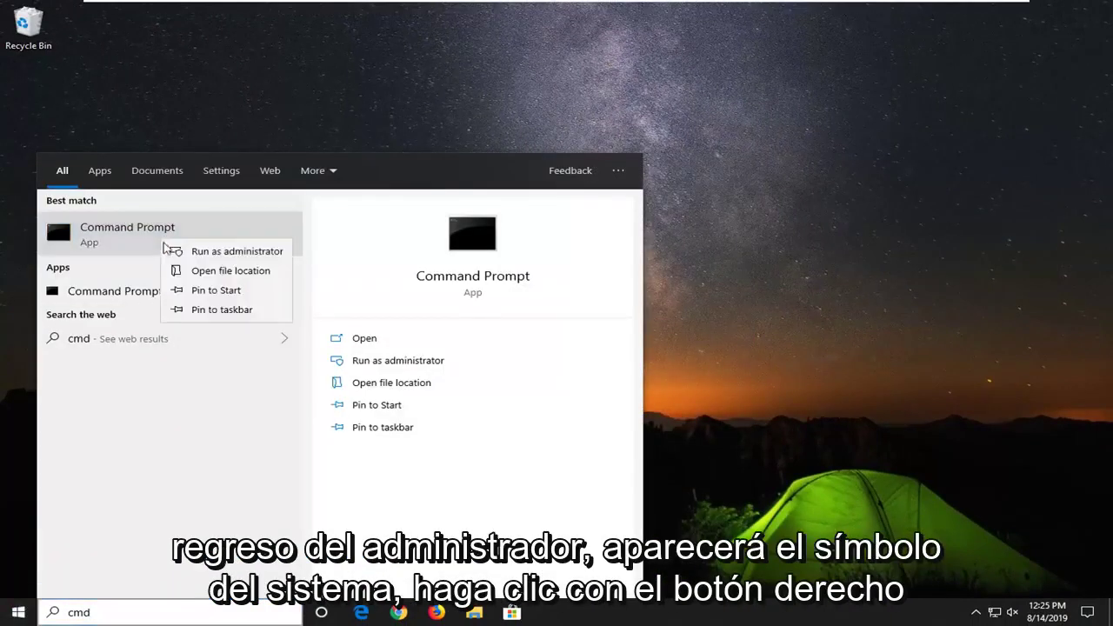
click(196, 250)
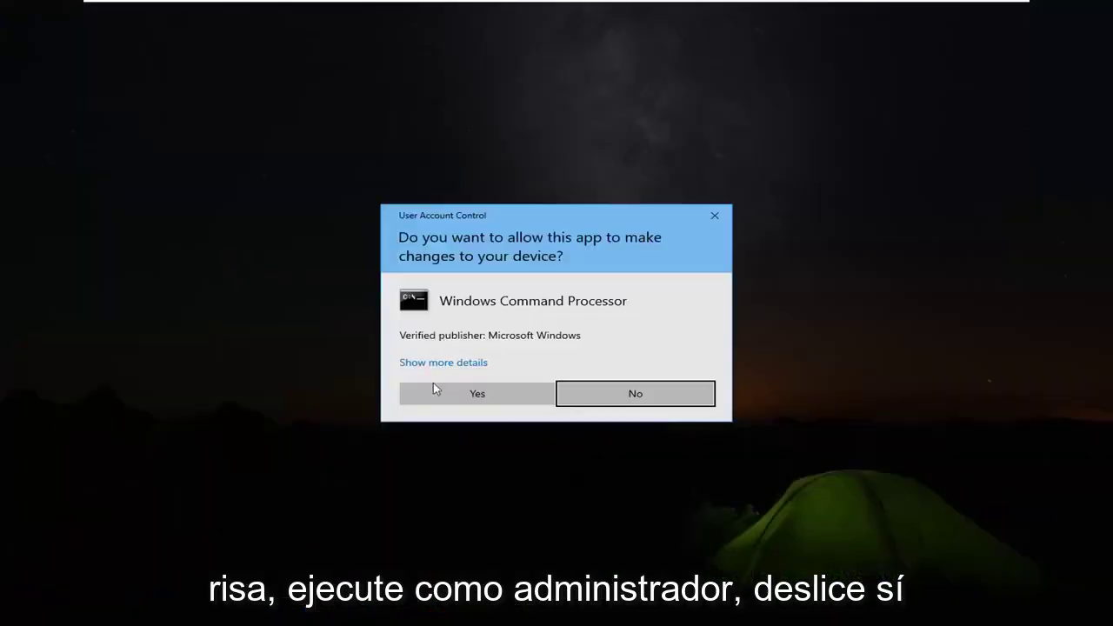
click(438, 388)
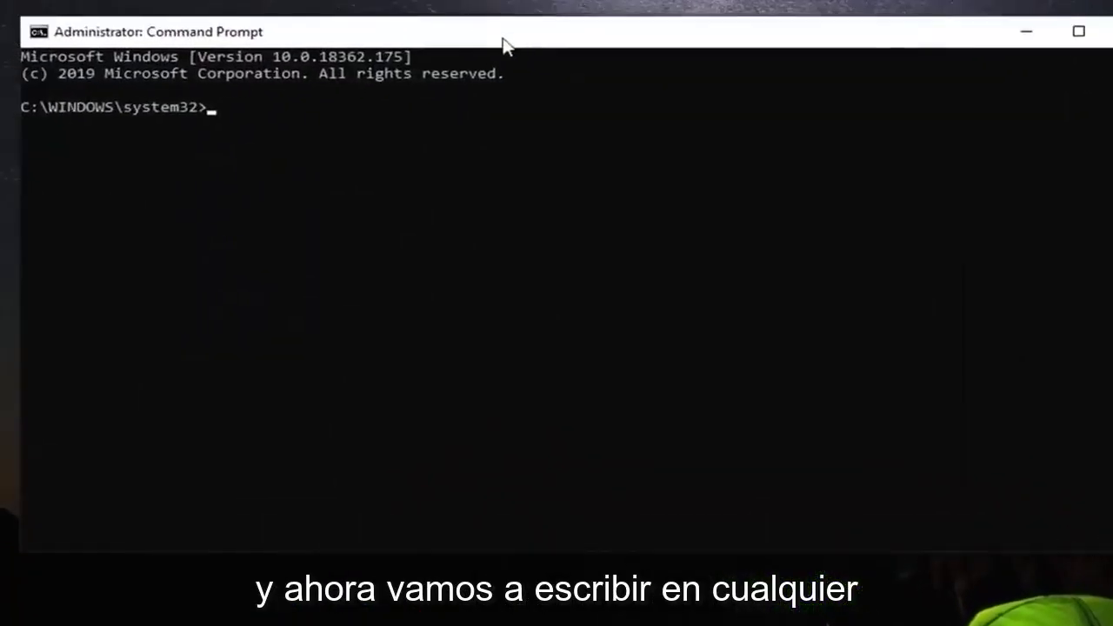
Restart the Windows Update and background transfer services by running net start wuauserv and net start bits
text(net)
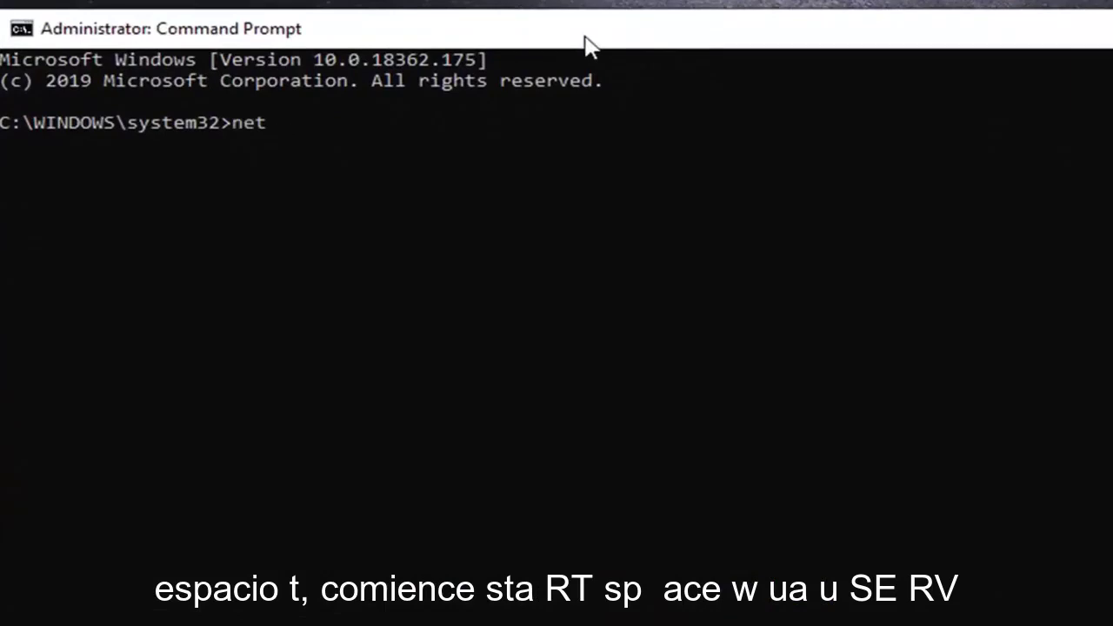
text( start wua)
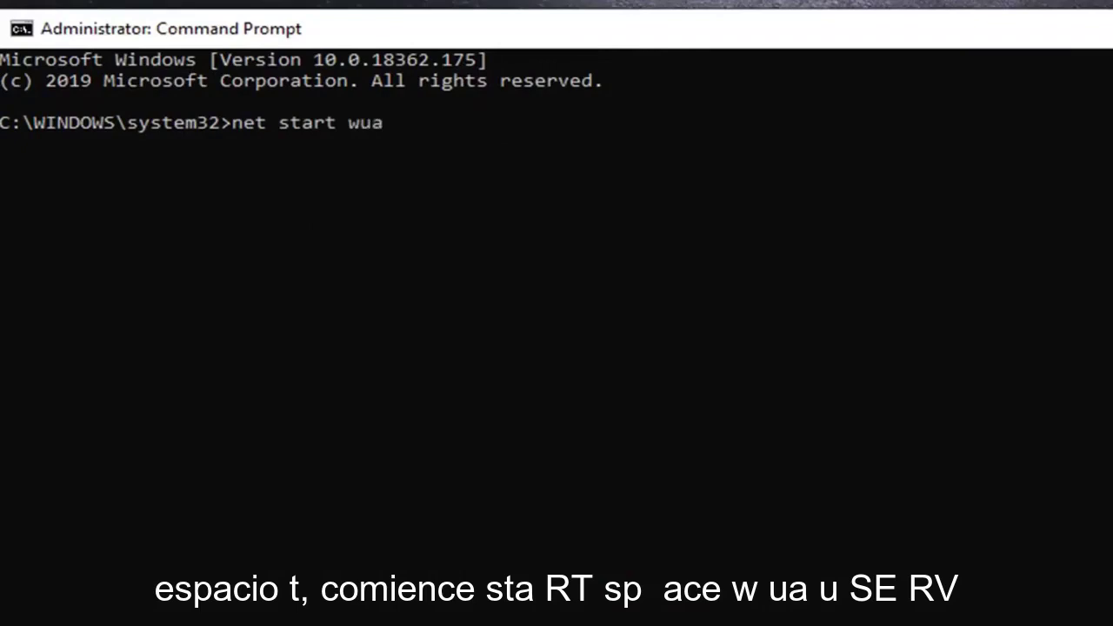
text(userv)
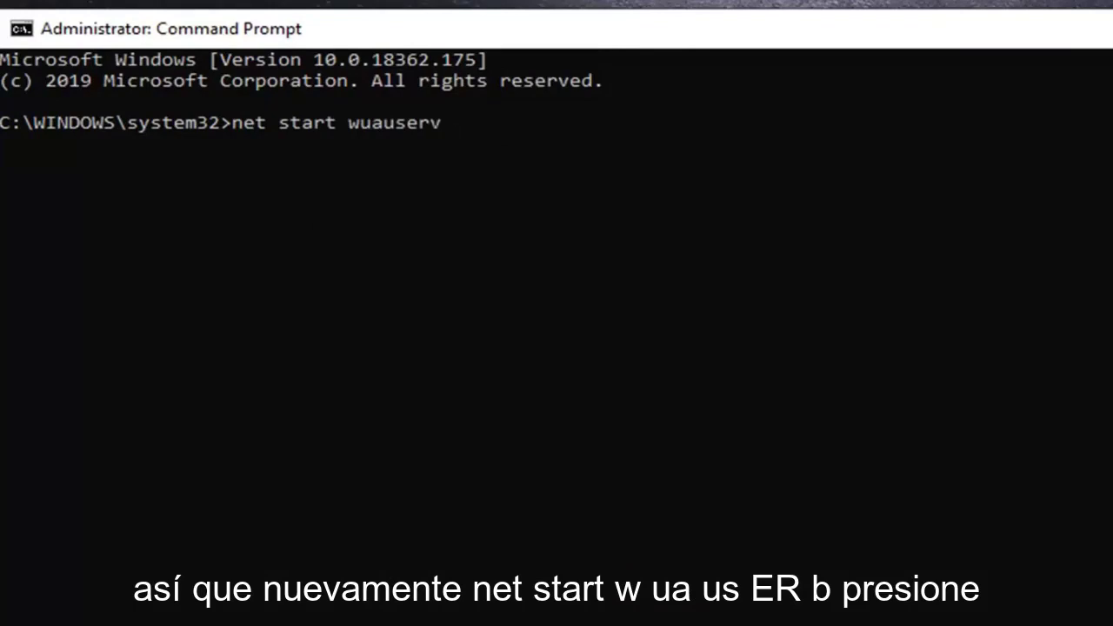
key(Return)
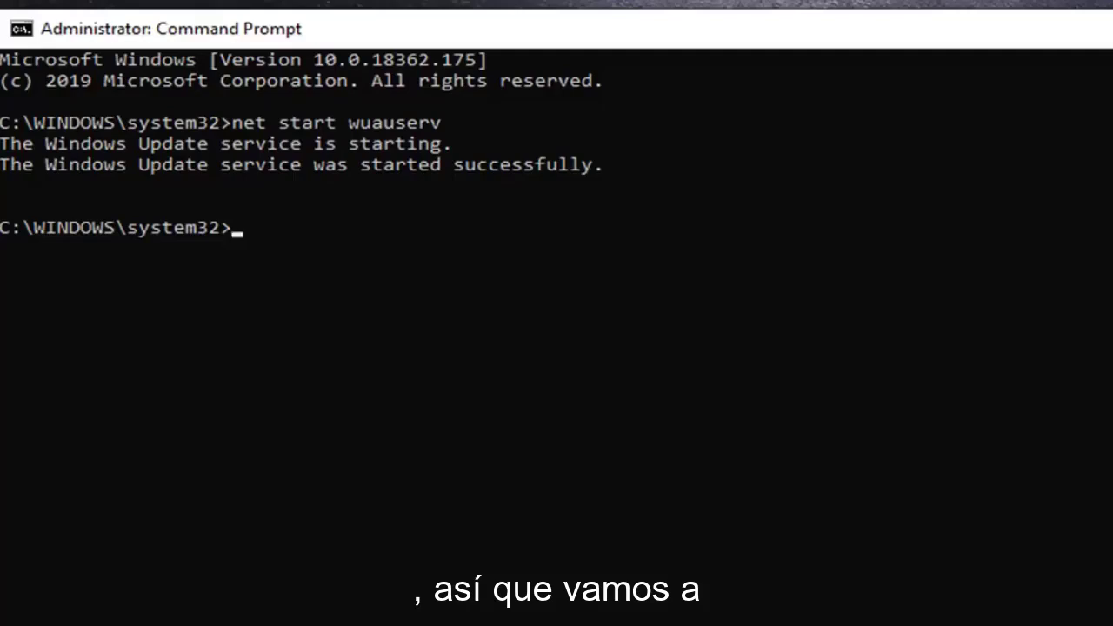
click(440, 252)
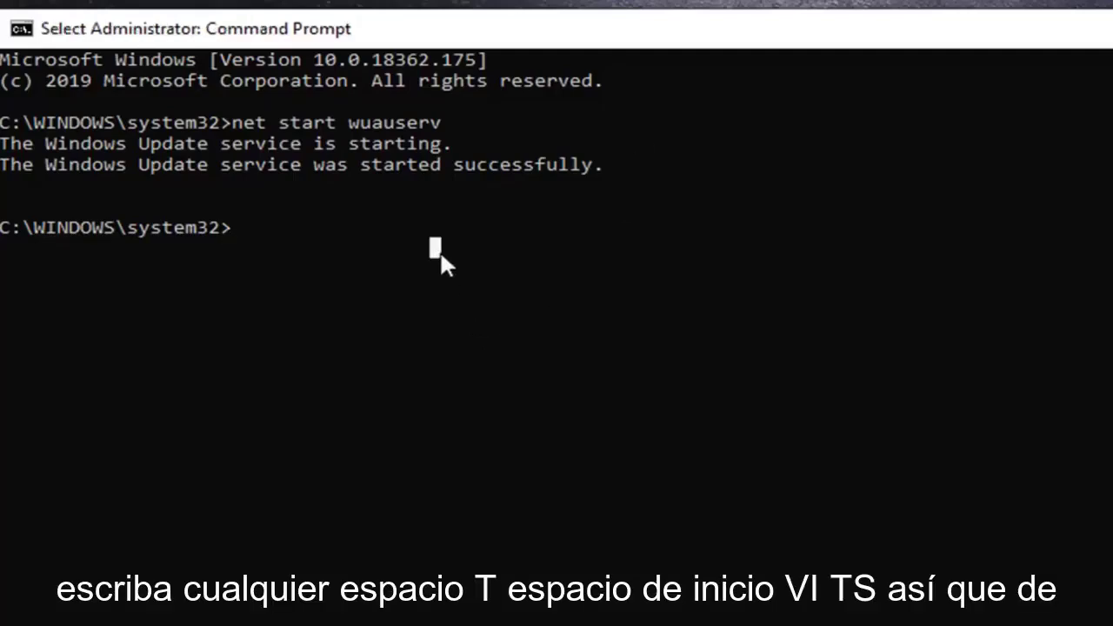
text(net star)
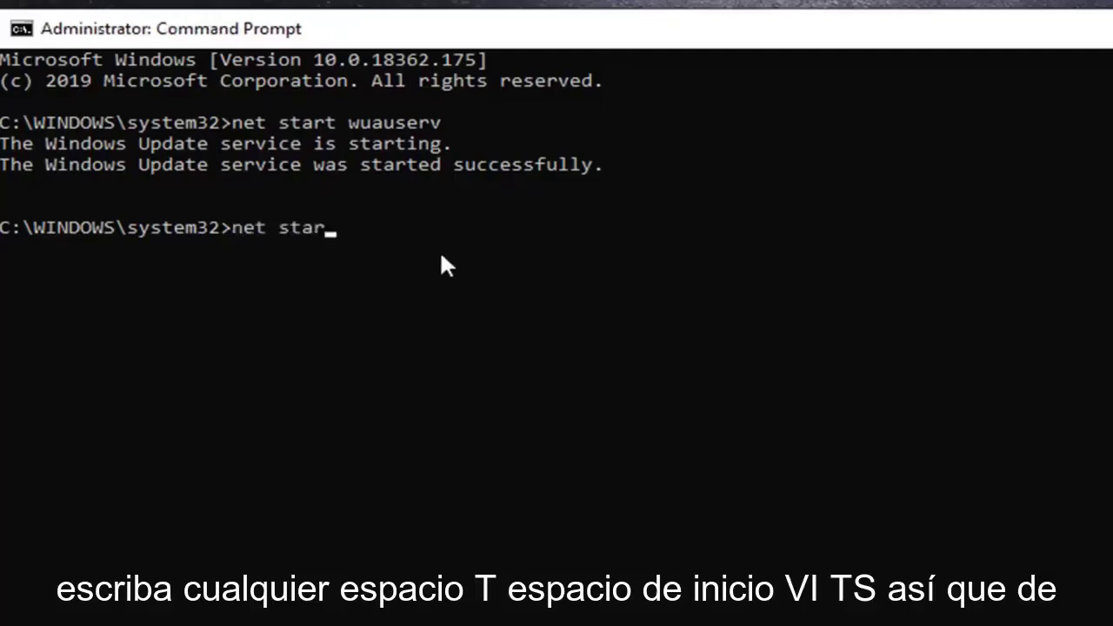
text(t bits)
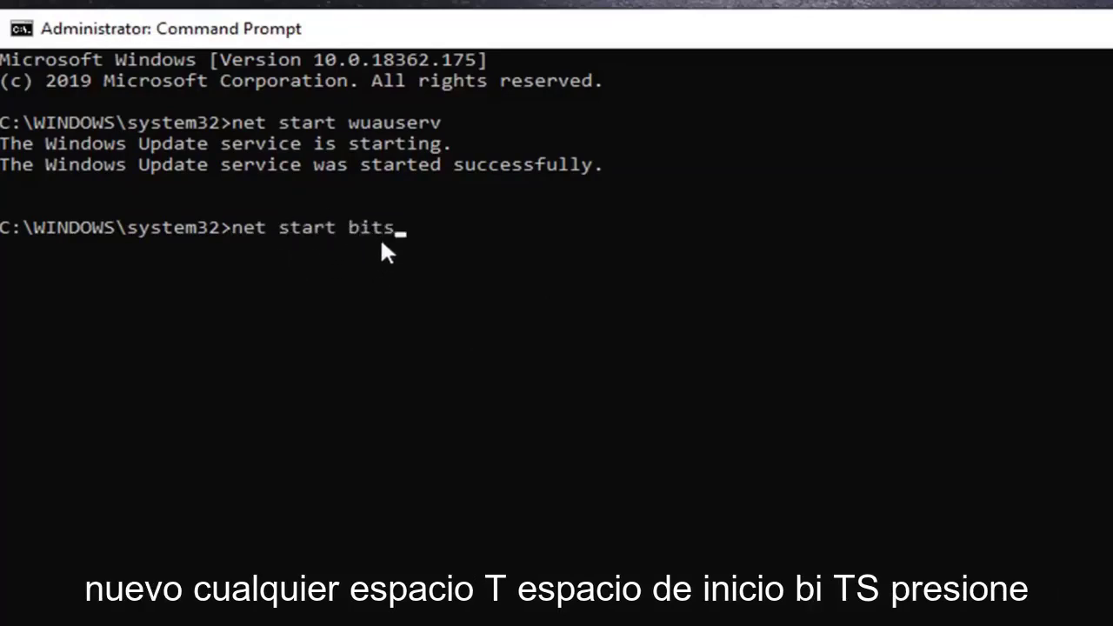
key(Return)
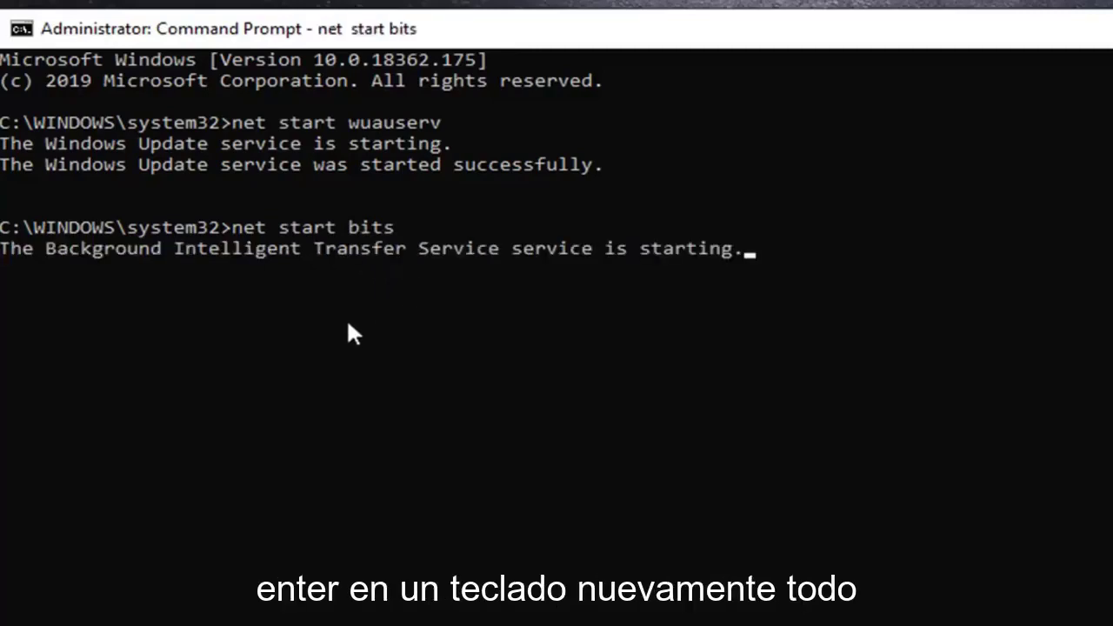